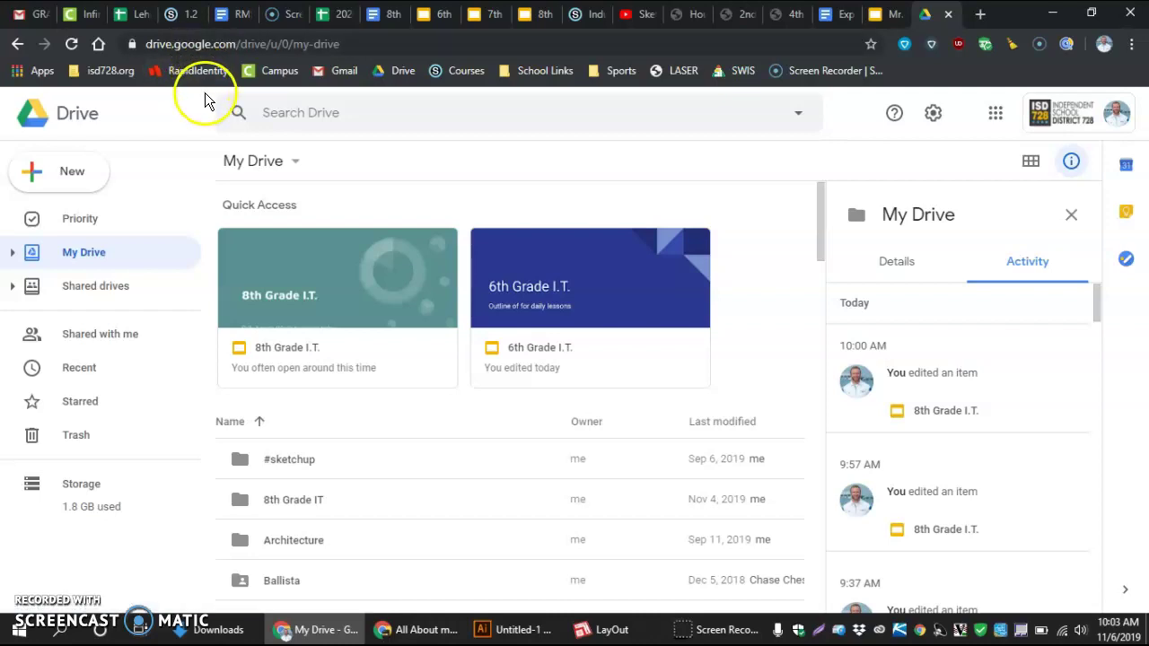
# Create a new folder named 8thGradeIT in My Drive
pyautogui.click(36, 176)
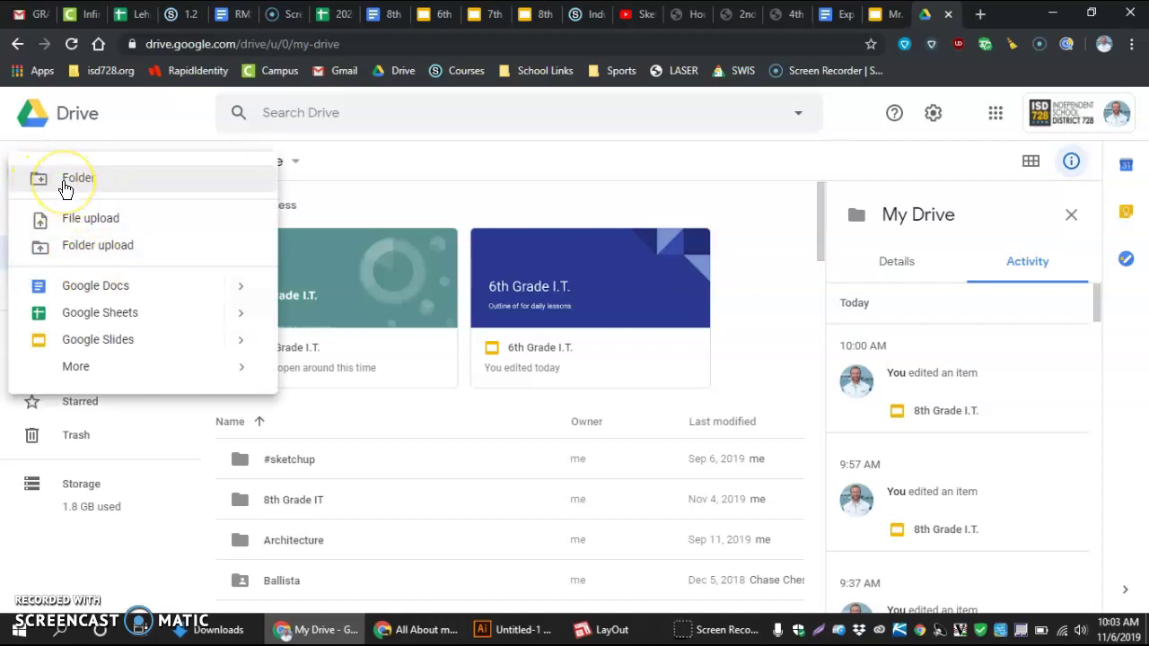
pyautogui.click(65, 184)
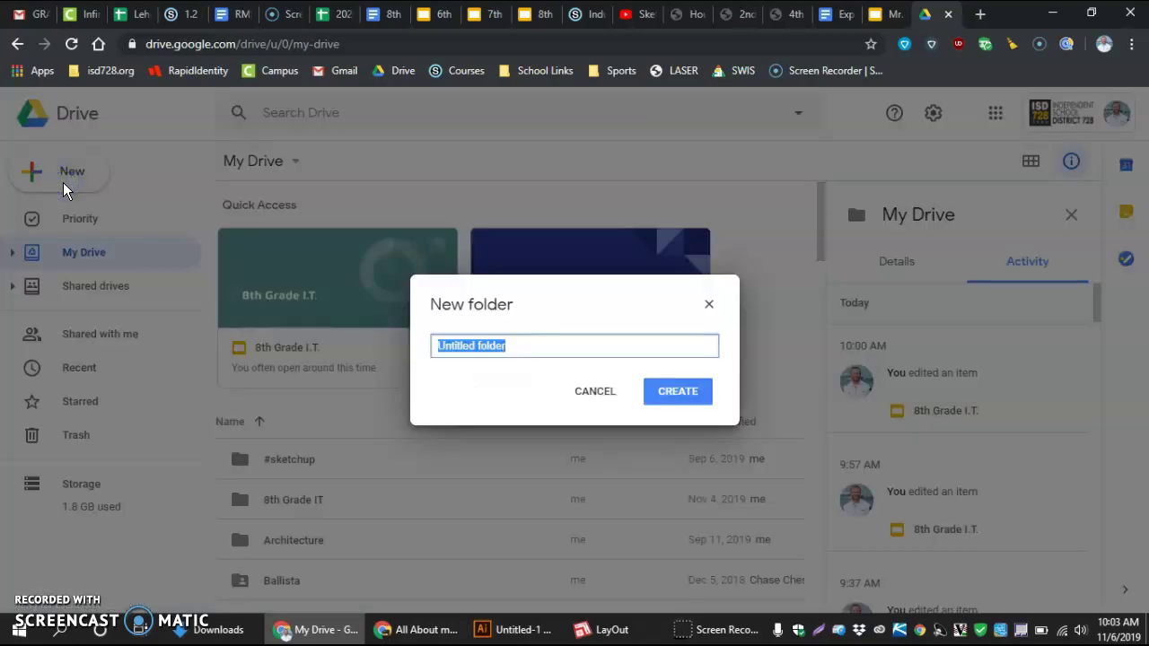
pyautogui.write('8th')
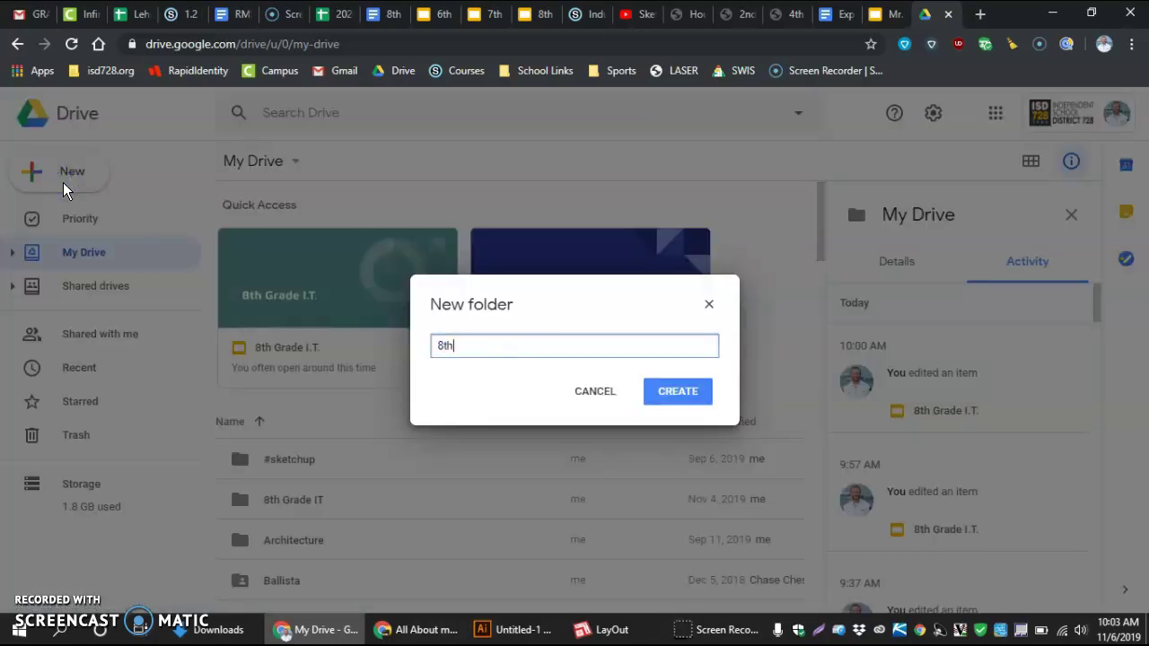
pyautogui.write('GradeIT')
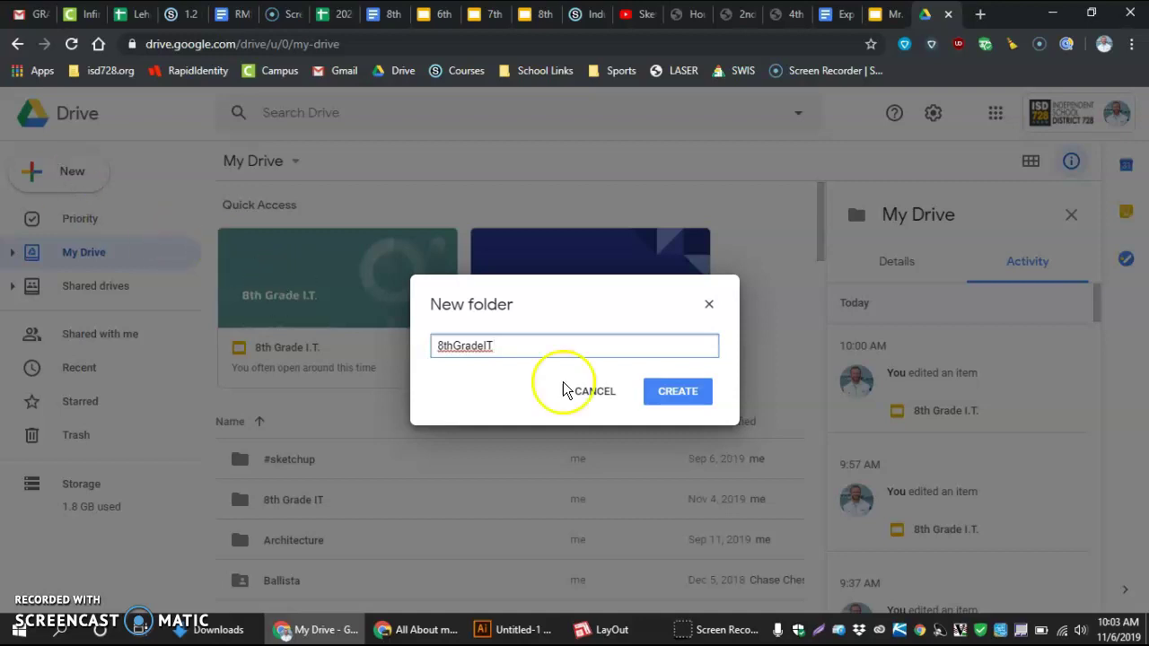
pyautogui.click(686, 393)
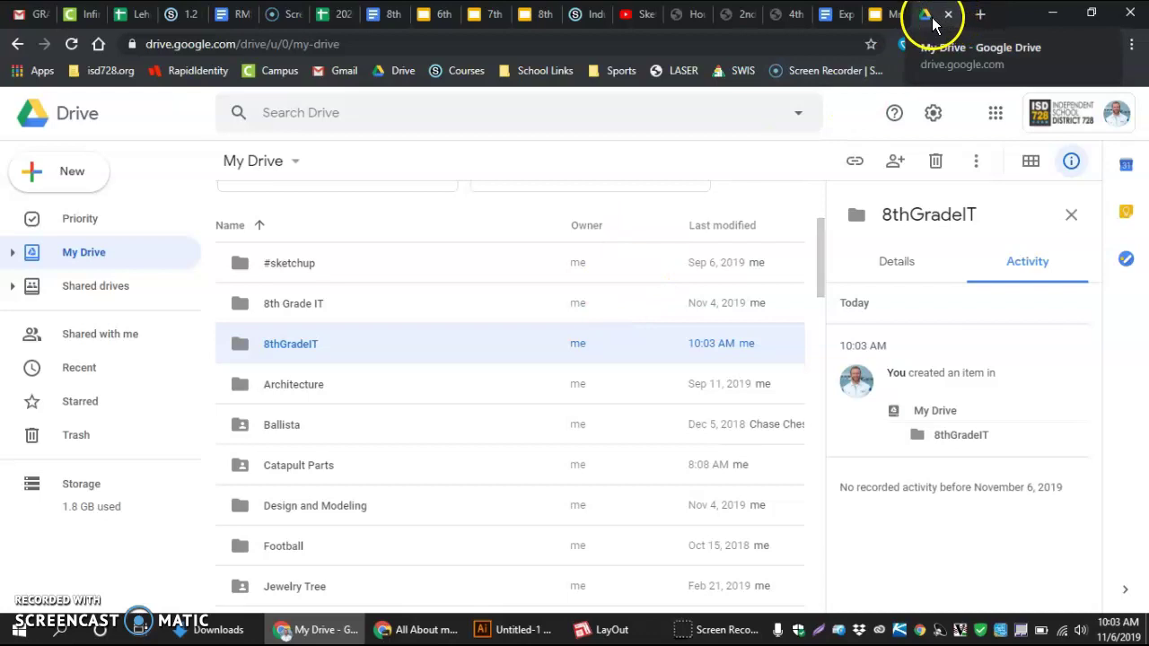
# Launch SketchUp for Schools from Chrome's Apps bookmark
pyautogui.click(40, 70)
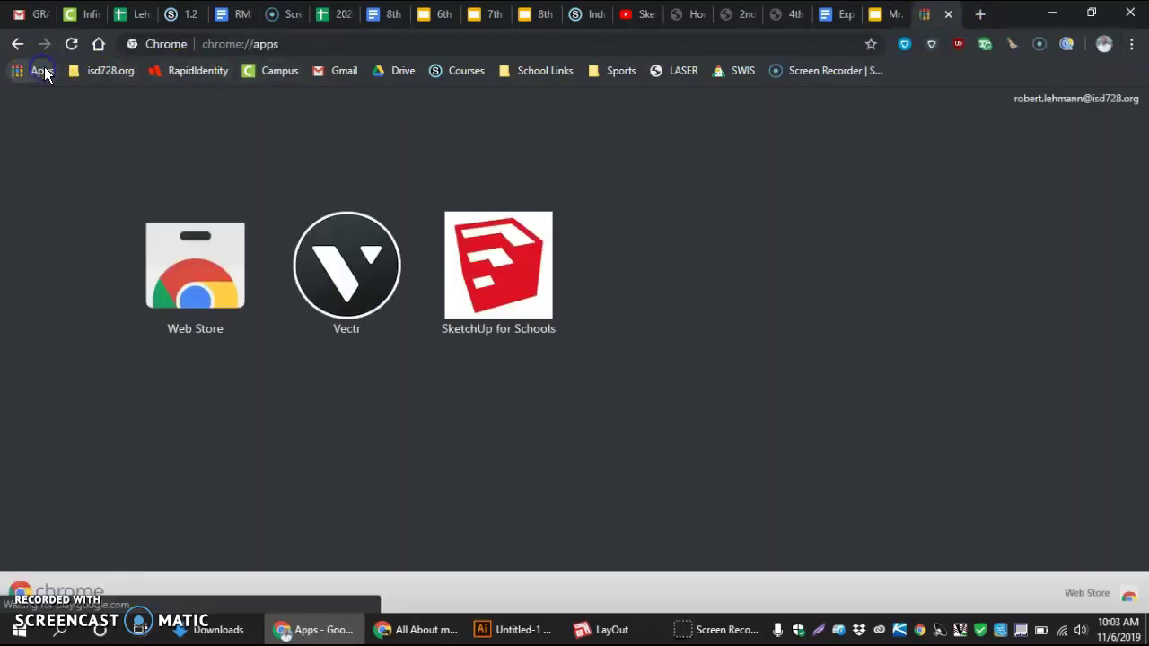
pyautogui.click(487, 268)
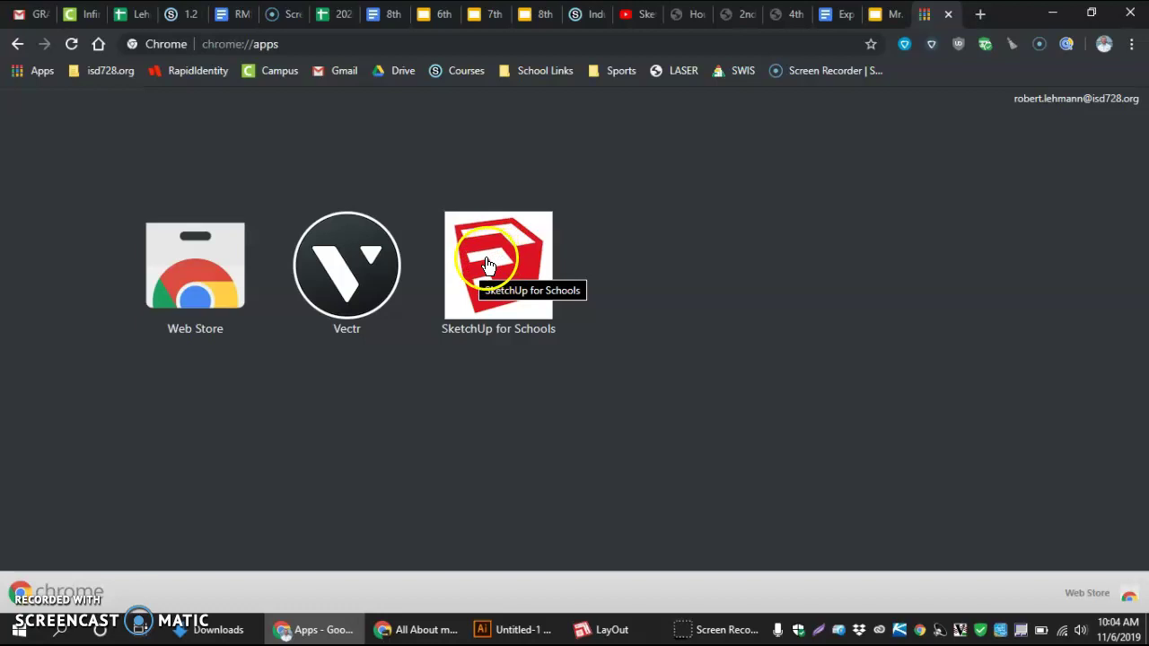
pyautogui.click(486, 265)
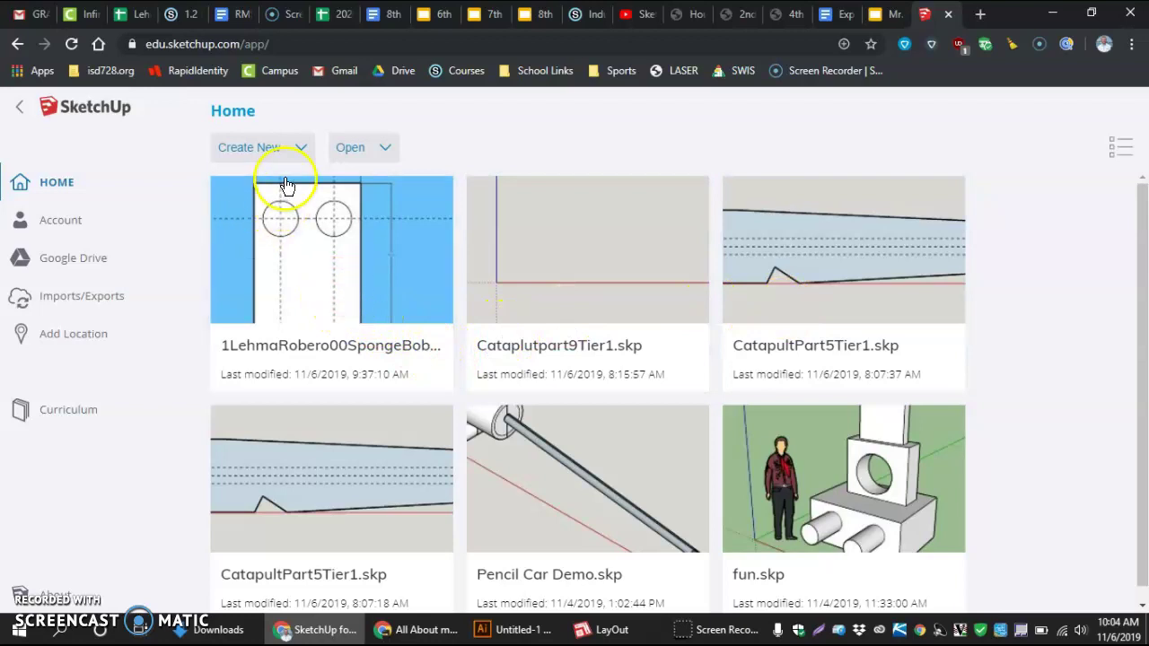
# Start a new model from the Simple Template - Feet and Inches
pyautogui.click(302, 154)
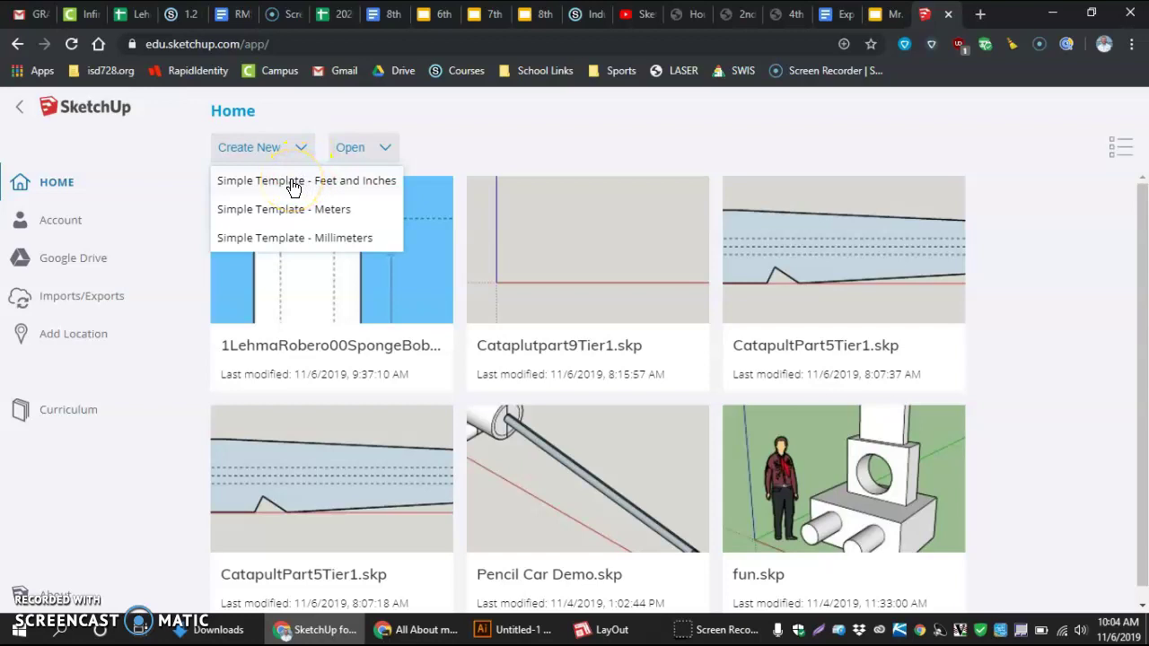
pyautogui.click(293, 183)
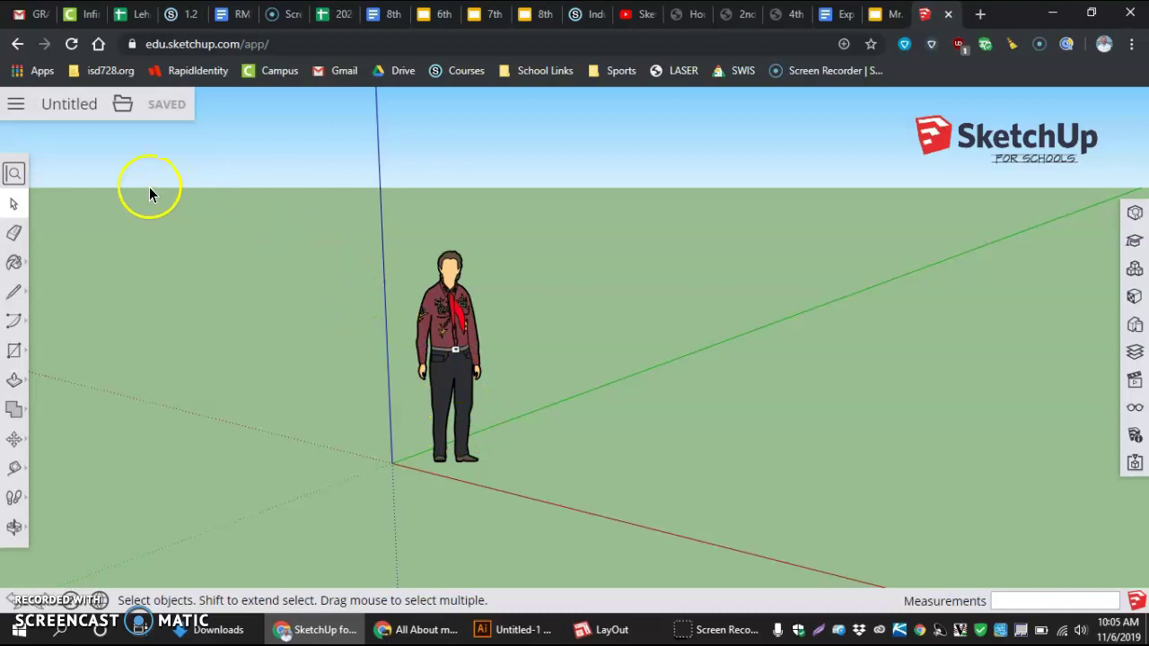
# Use Save As to rename the model to the student's drafting file name ending in DraftingS
pyautogui.click(120, 106)
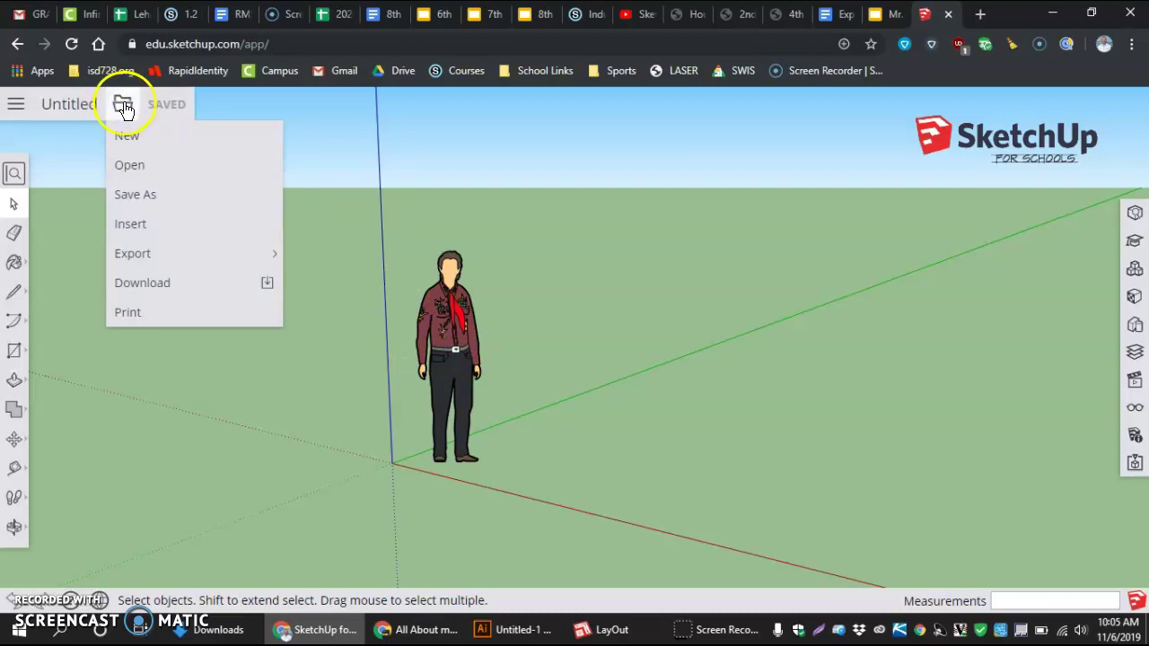
pyautogui.click(136, 191)
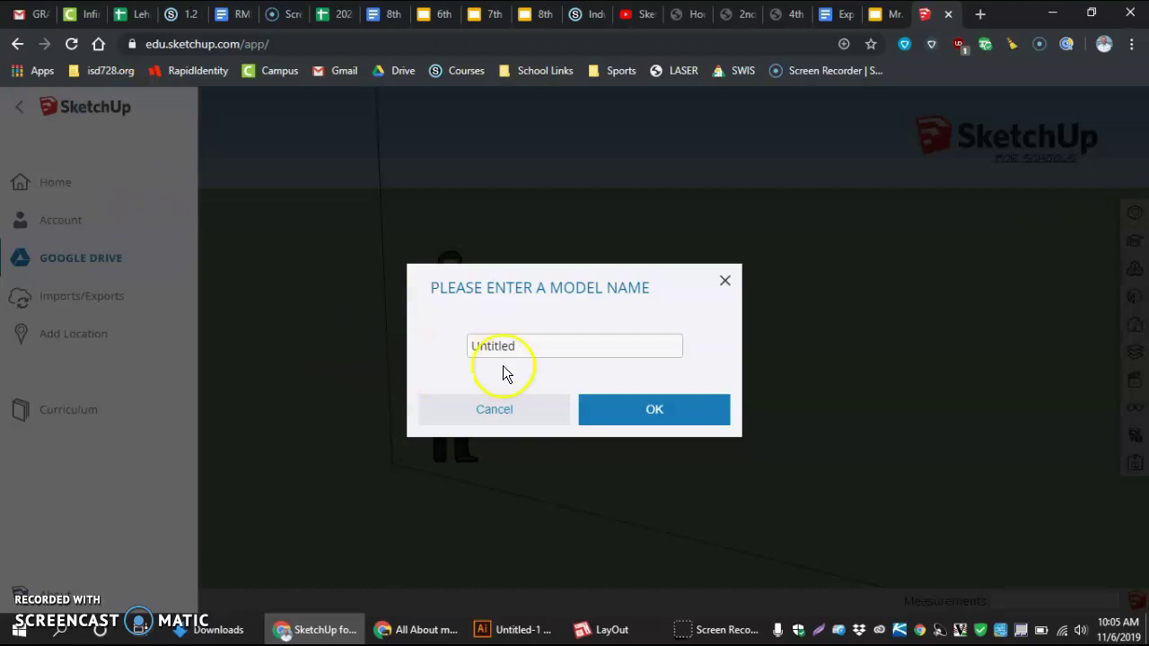
pyautogui.moveTo(534, 347); pyautogui.dragTo(457, 346)
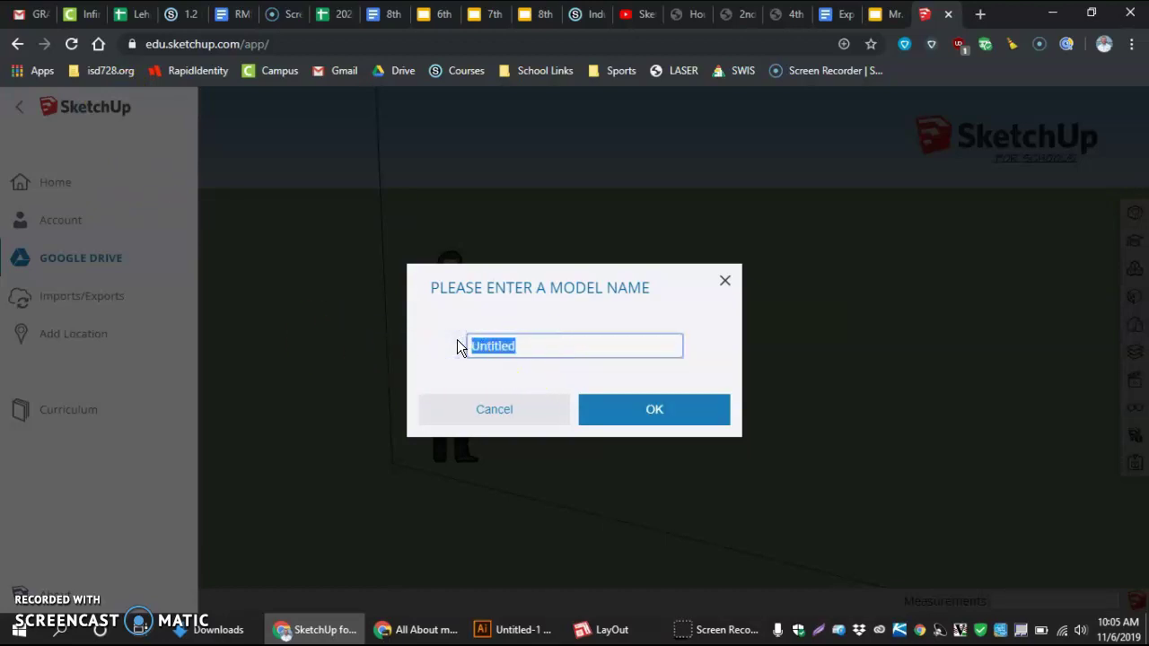
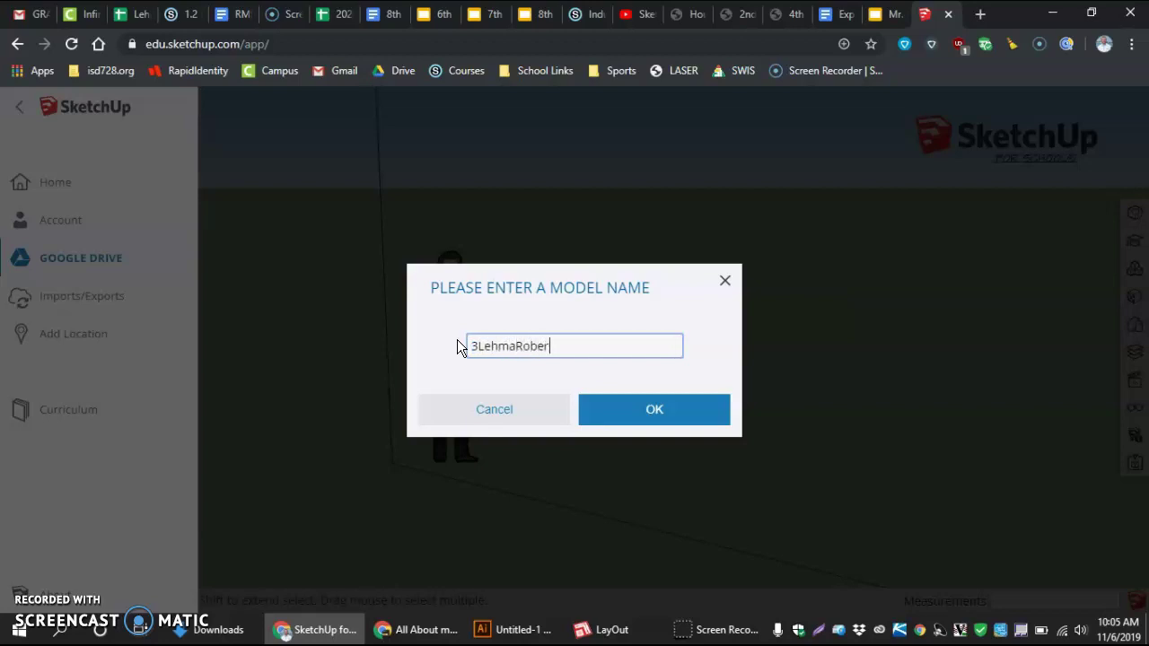
pyautogui.click(615, 412)
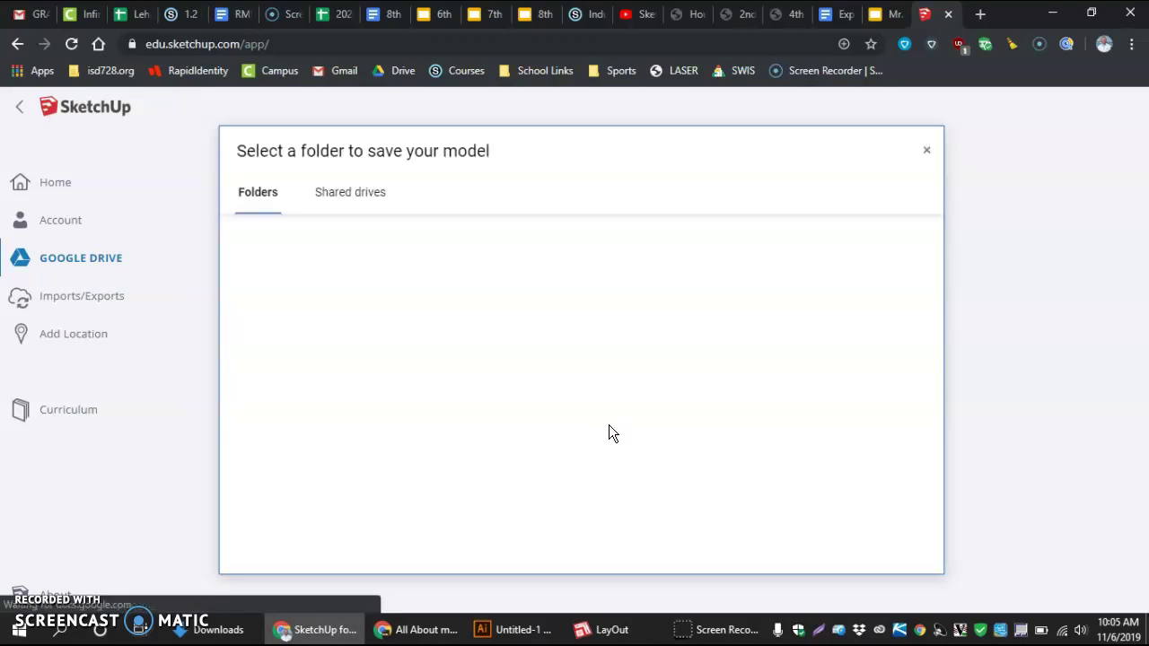
# Choose the 8thGradeIT Drive folder as the save location and save the model
pyautogui.click(606, 429)
pyautogui.click(270, 210)
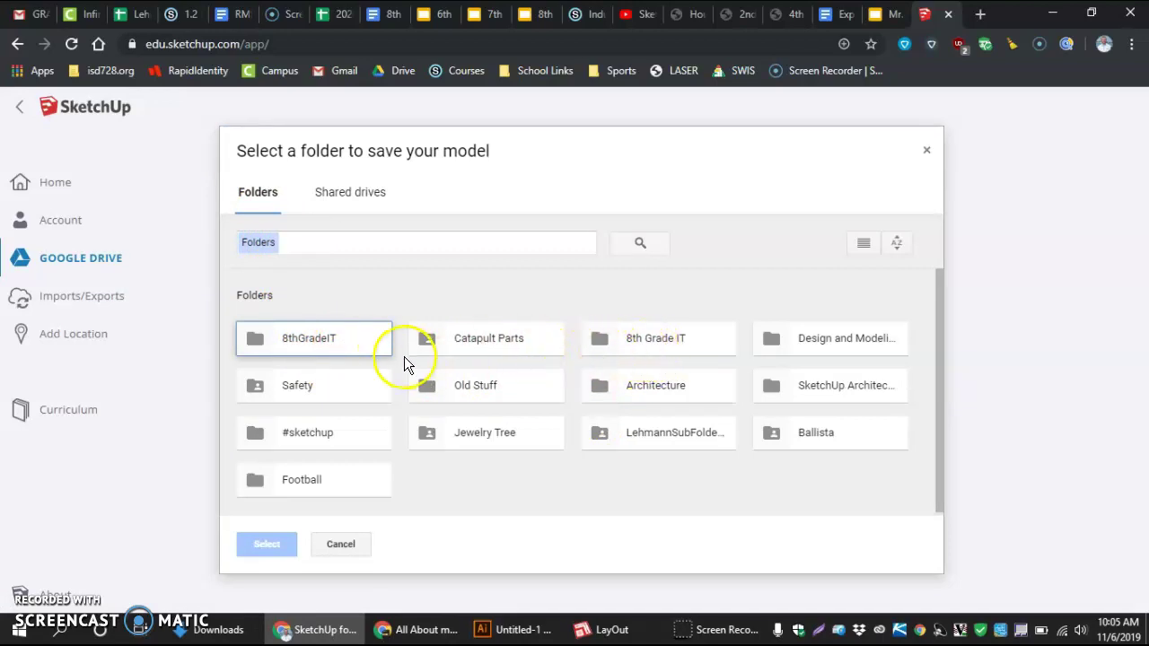
pyautogui.click(334, 339)
pyautogui.click(262, 545)
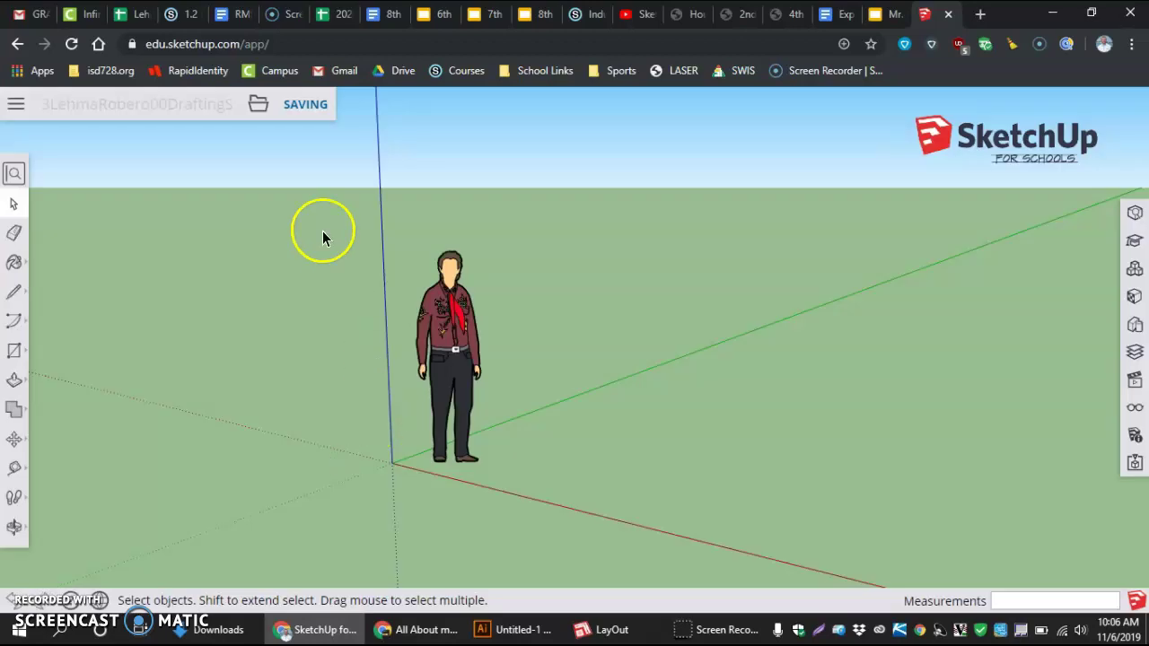
pyautogui.click(308, 108)
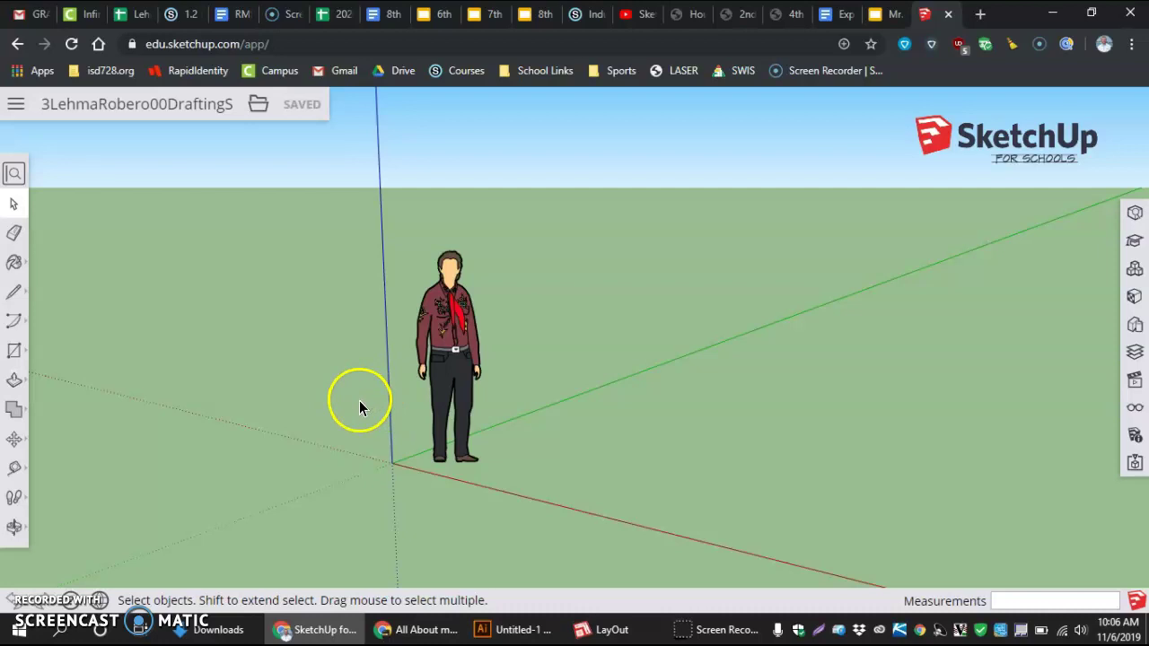
# Switch the camera to the Top standard view with Parallel Projection
pyautogui.click(1135, 383)
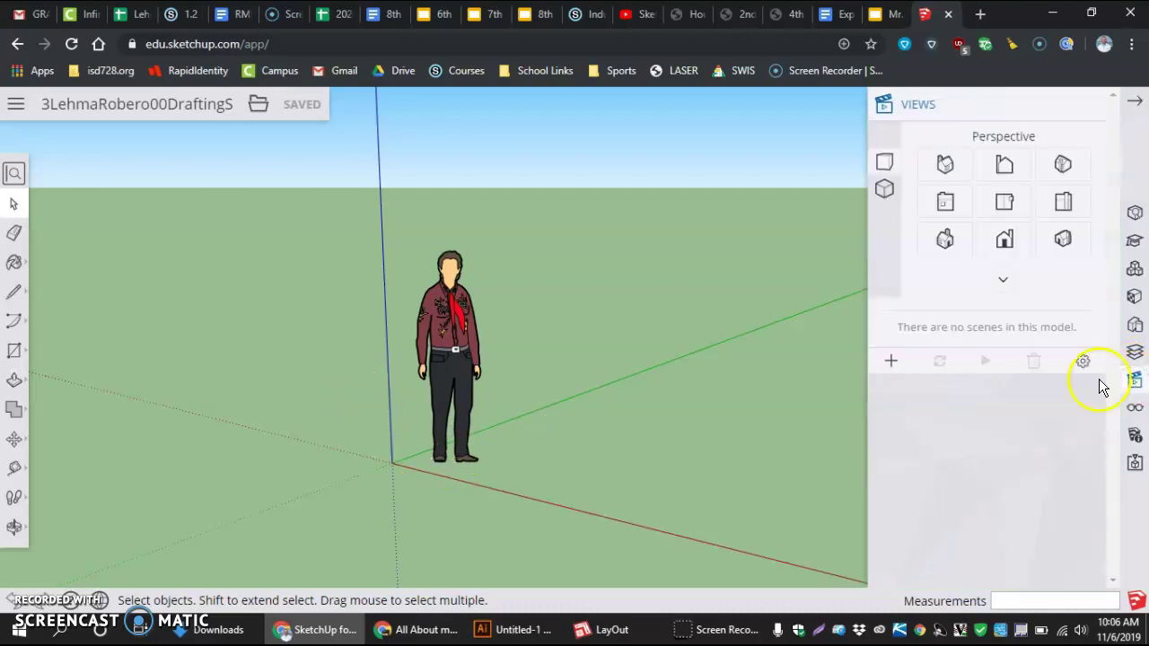
pyautogui.click(1010, 209)
pyautogui.scroll(1, 792, 384)
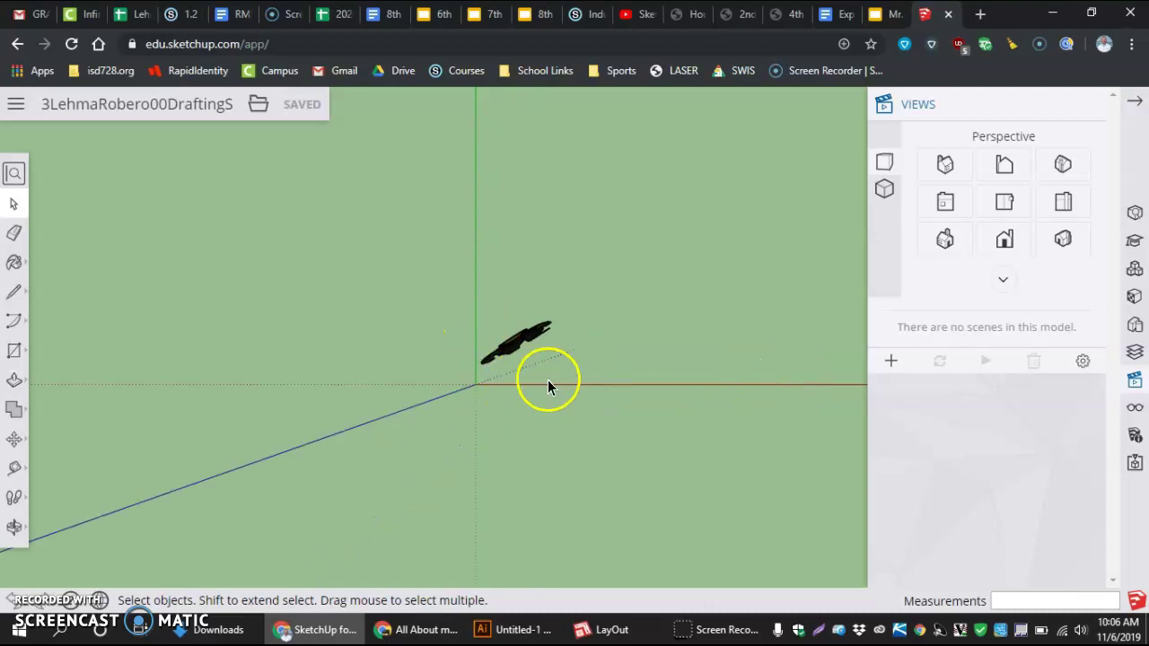
pyautogui.click(885, 192)
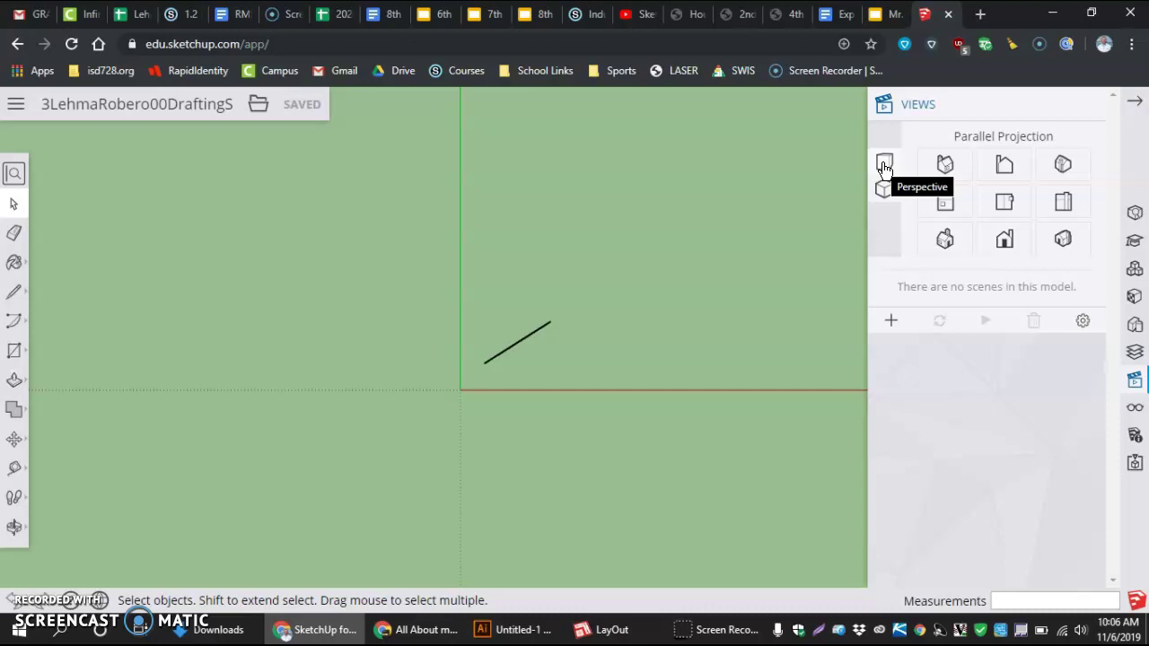
pyautogui.click(885, 168)
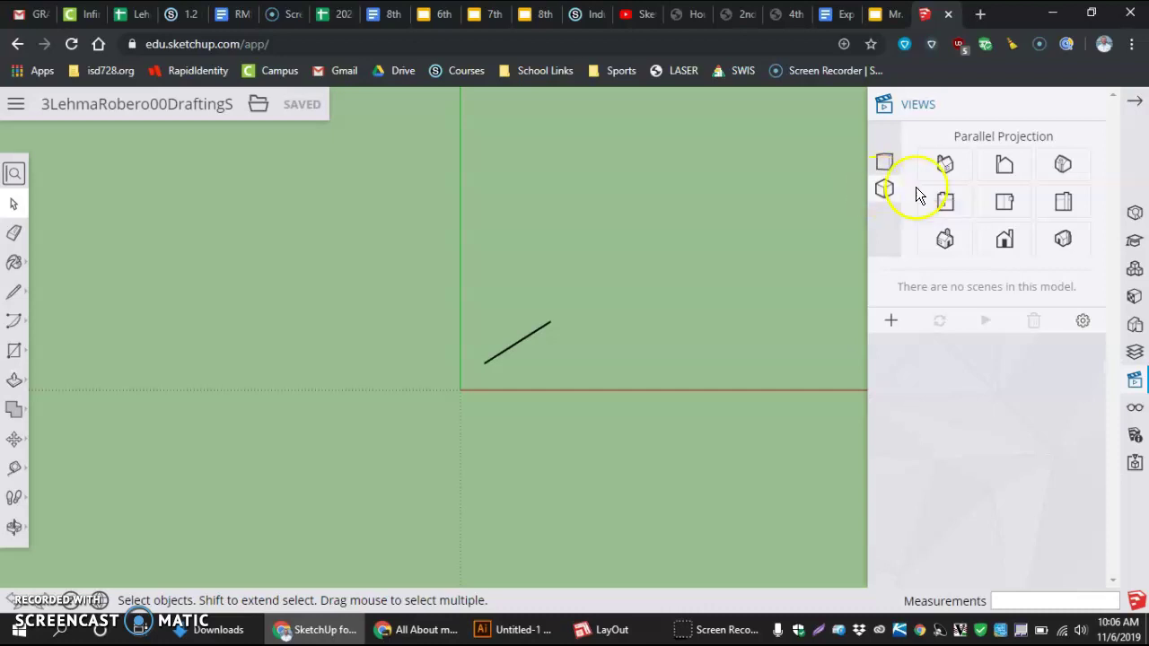
pyautogui.click(996, 202)
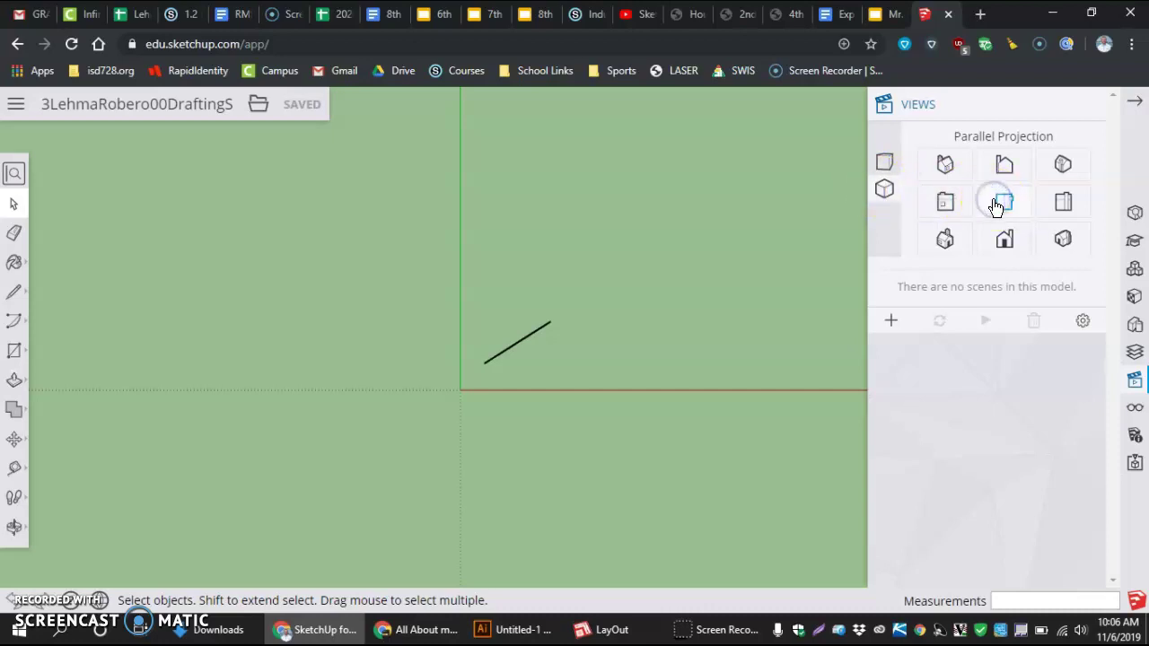
pyautogui.click(797, 284)
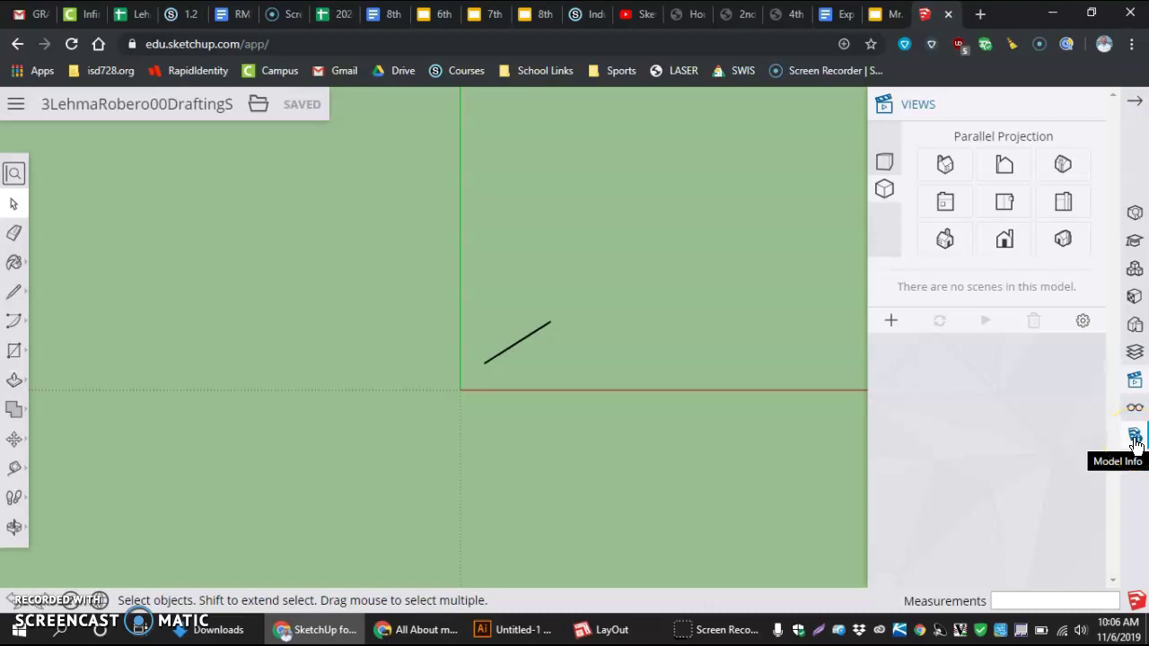
# Set length precision to 1/32" and the snap interval to 1/32", then close Model Info
pyautogui.click(1136, 440)
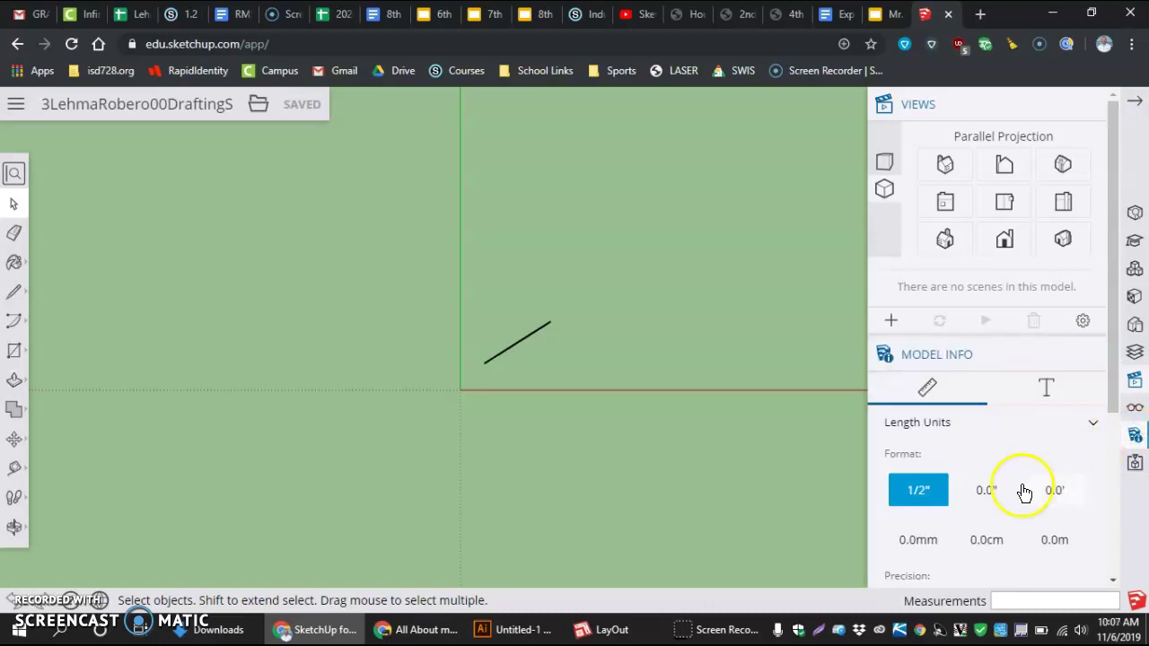
pyautogui.scroll(-1, 1015, 494)
pyautogui.scroll(-1, 959, 436)
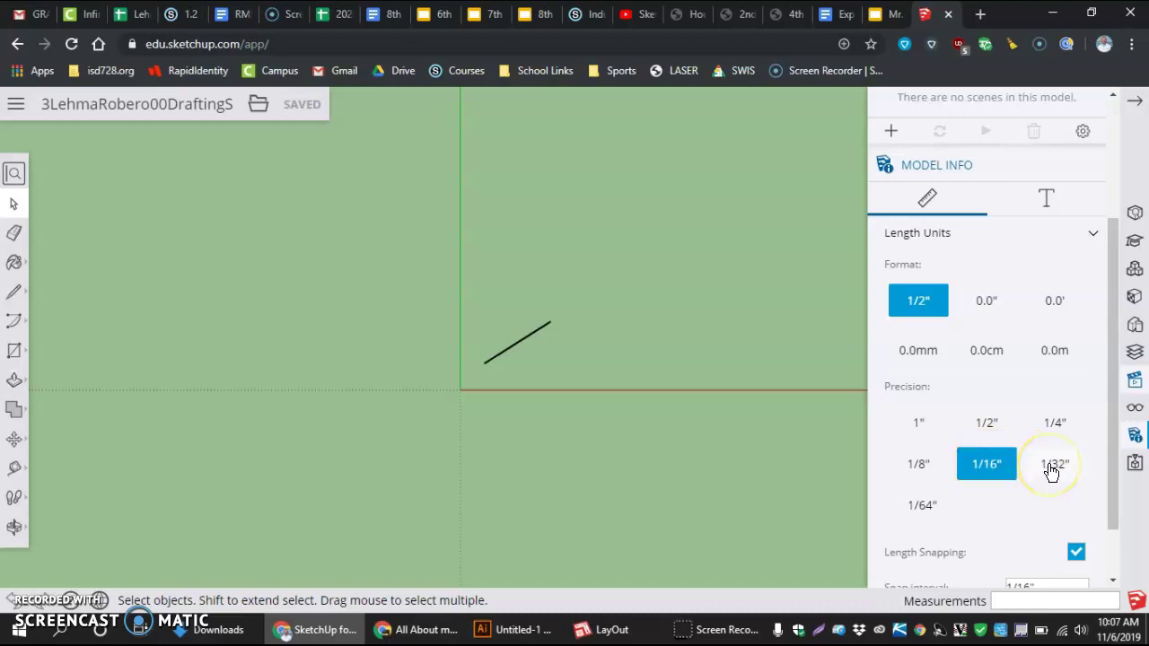
pyautogui.click(1053, 467)
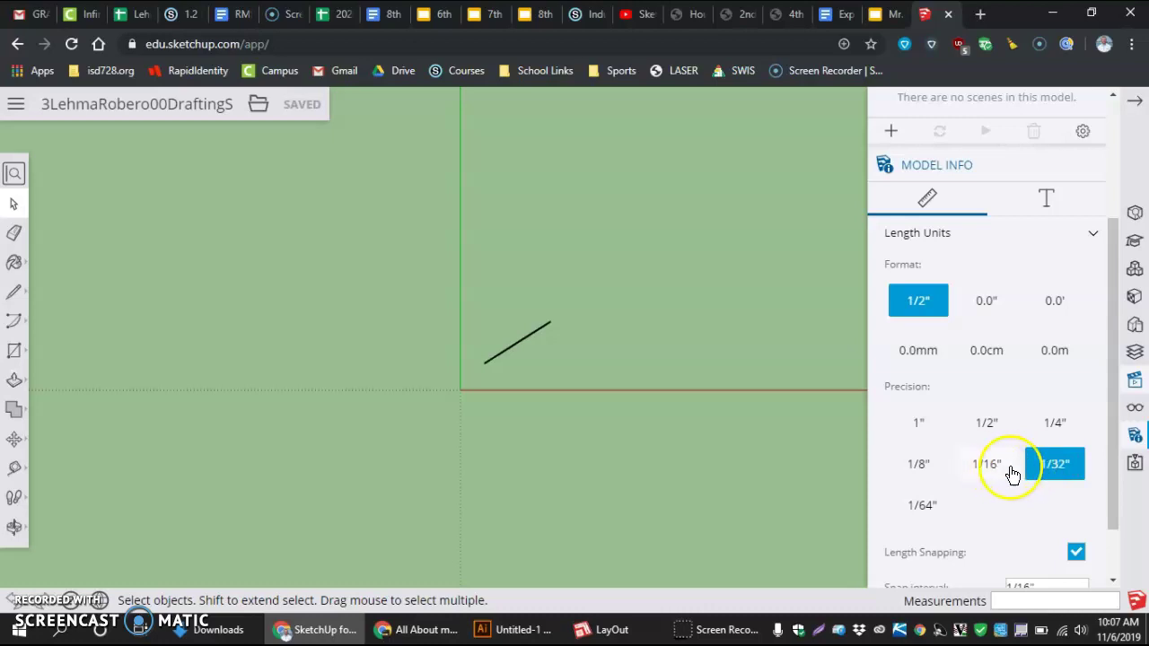
pyautogui.scroll(-1, 1031, 469)
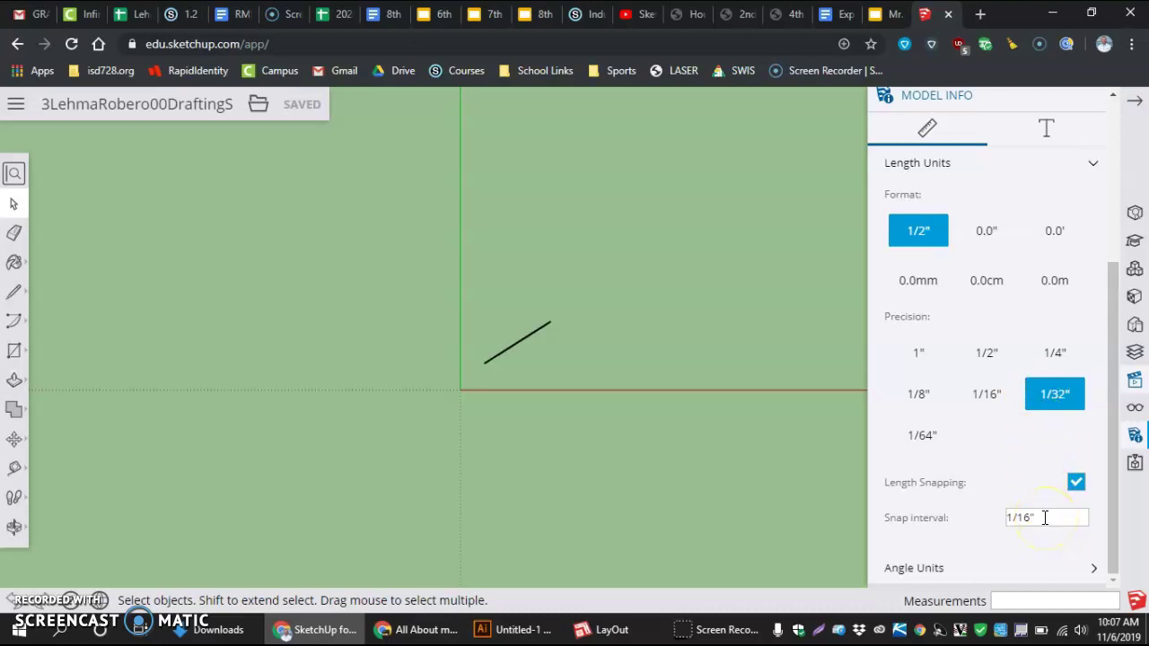
pyautogui.click(1030, 518)
pyautogui.write('32')
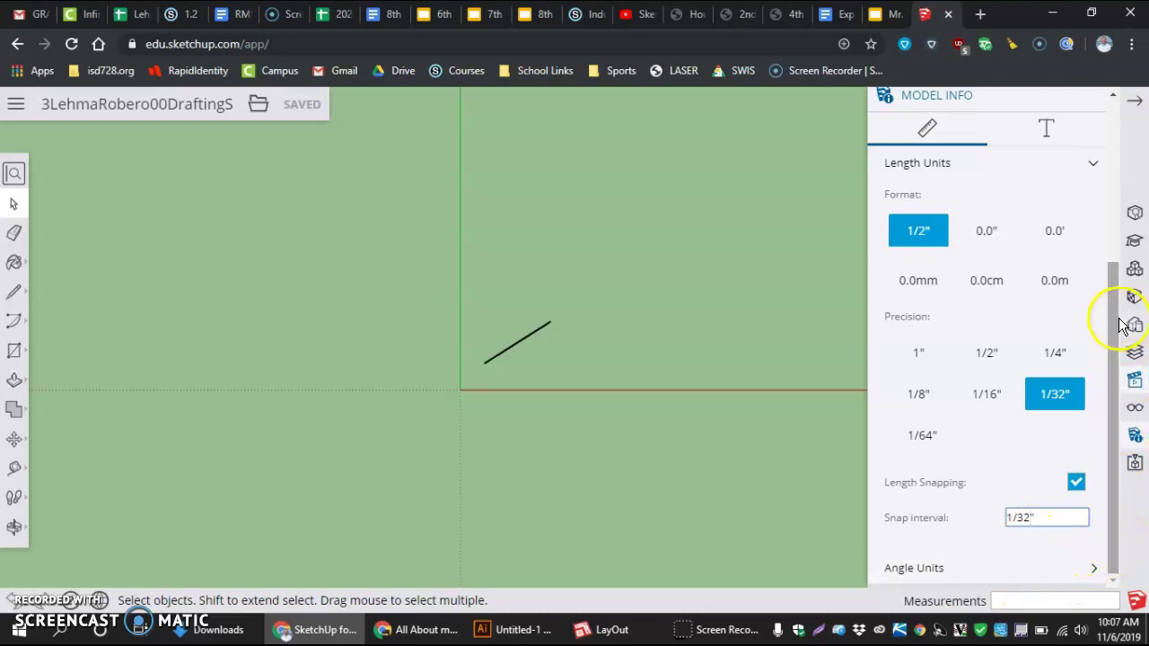
pyautogui.scroll(2, 1088, 220)
pyautogui.scroll(2, 1087, 220)
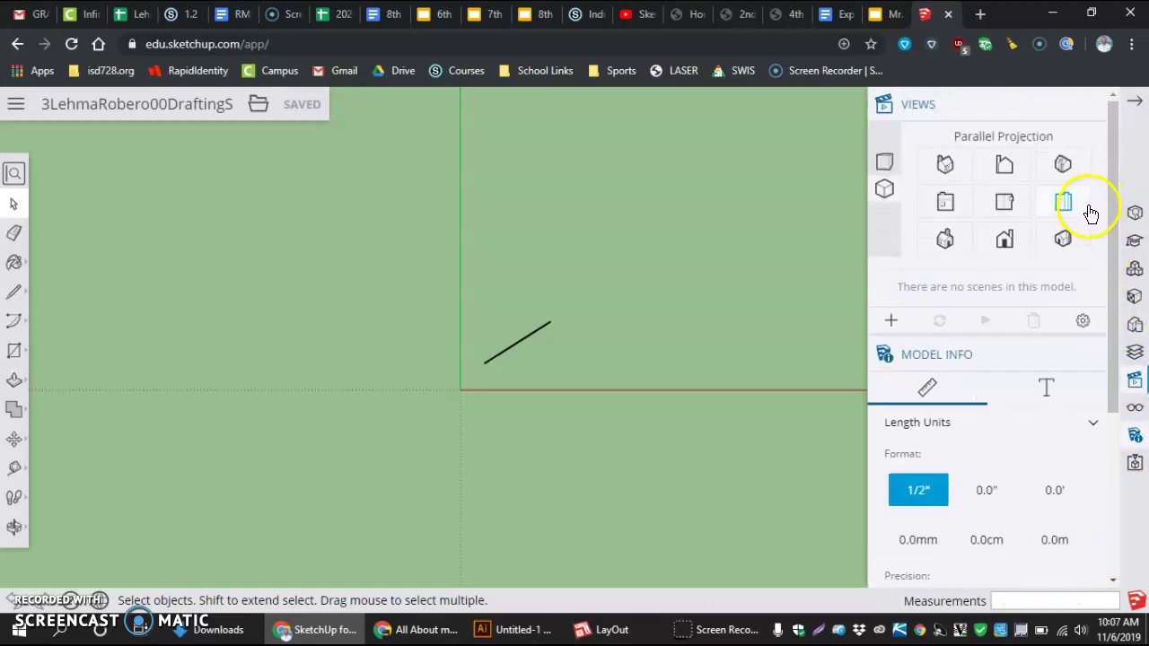
pyautogui.scroll(-4, 1076, 350)
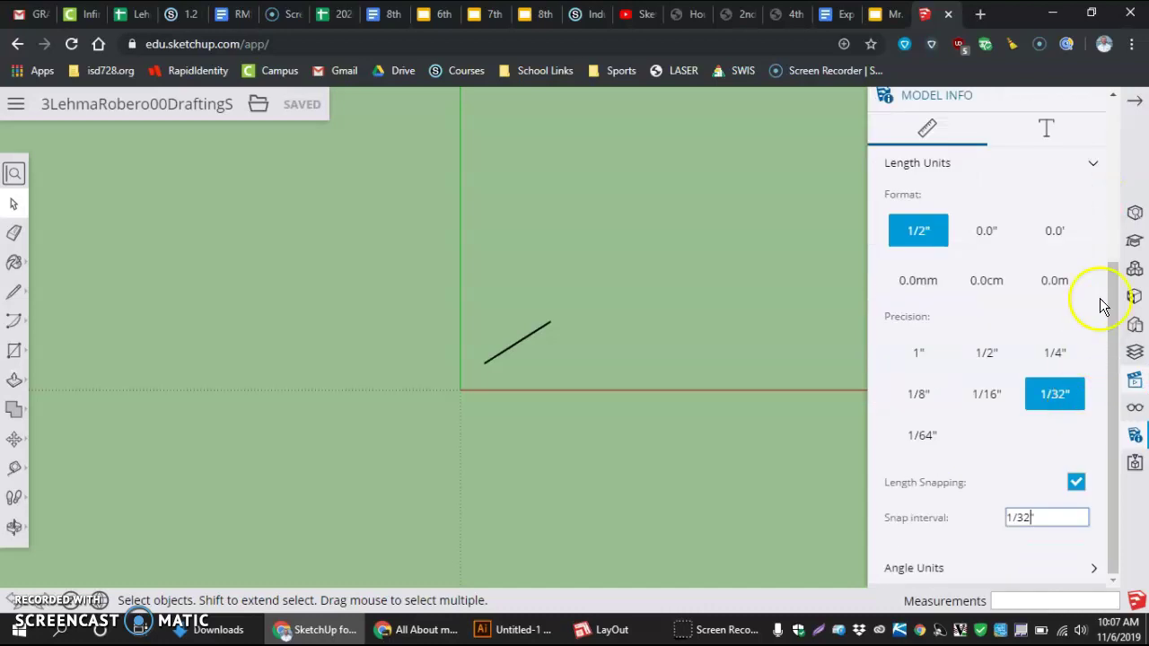
pyautogui.click(1132, 103)
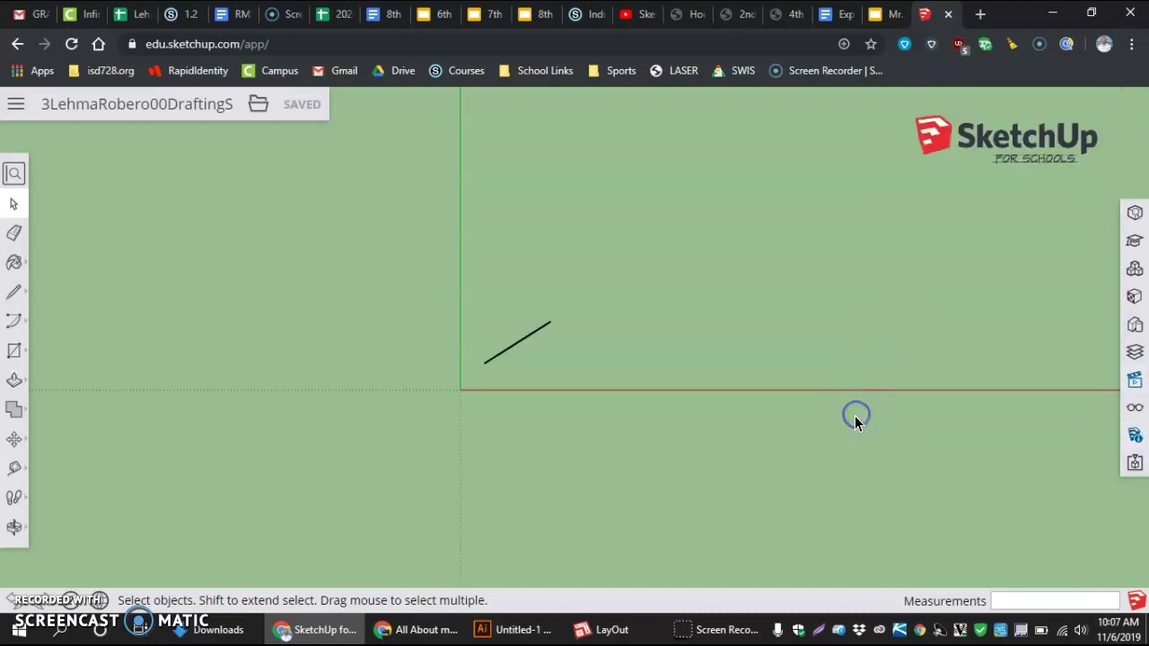
# Erase the scale figure with the Eraser, leaving only the axes
pyautogui.scroll(1, 855, 416)
pyautogui.scroll(-2, 828, 423)
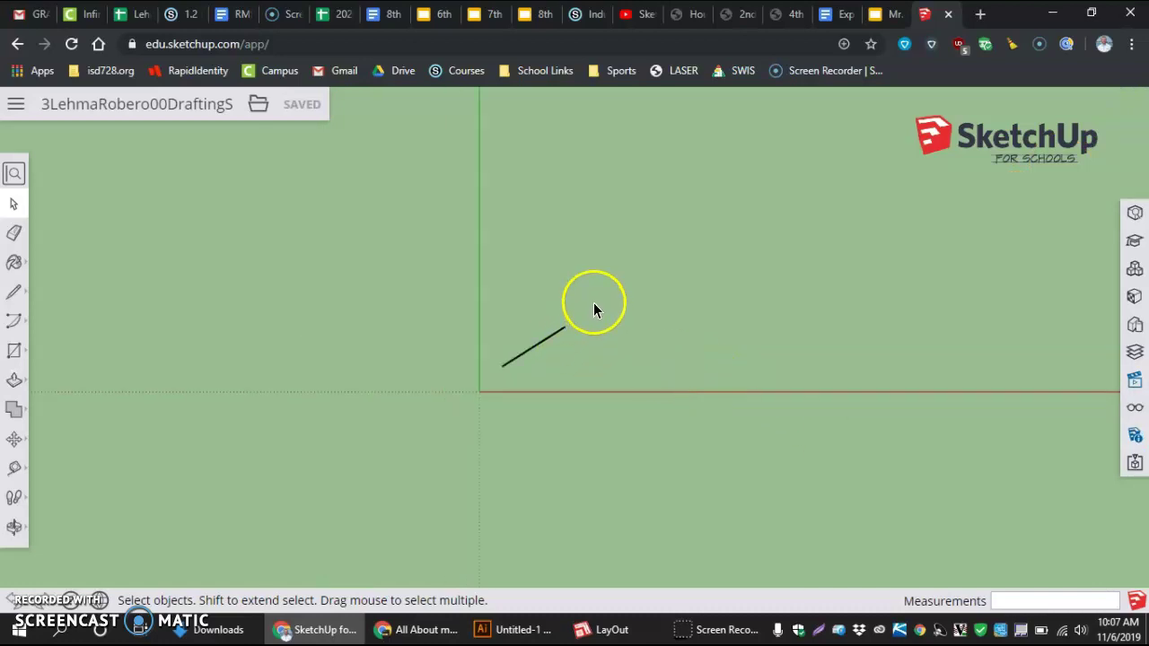
pyautogui.moveTo(594, 302); pyautogui.dragTo(502, 382)
pyautogui.click(601, 354)
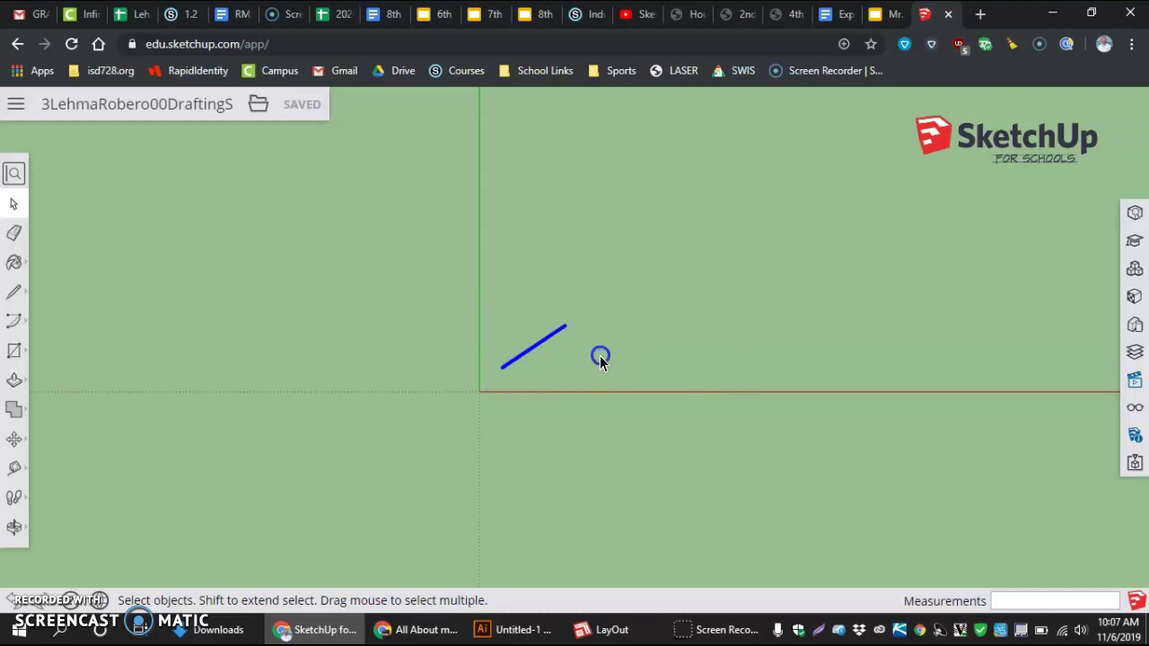
pyautogui.click(19, 235)
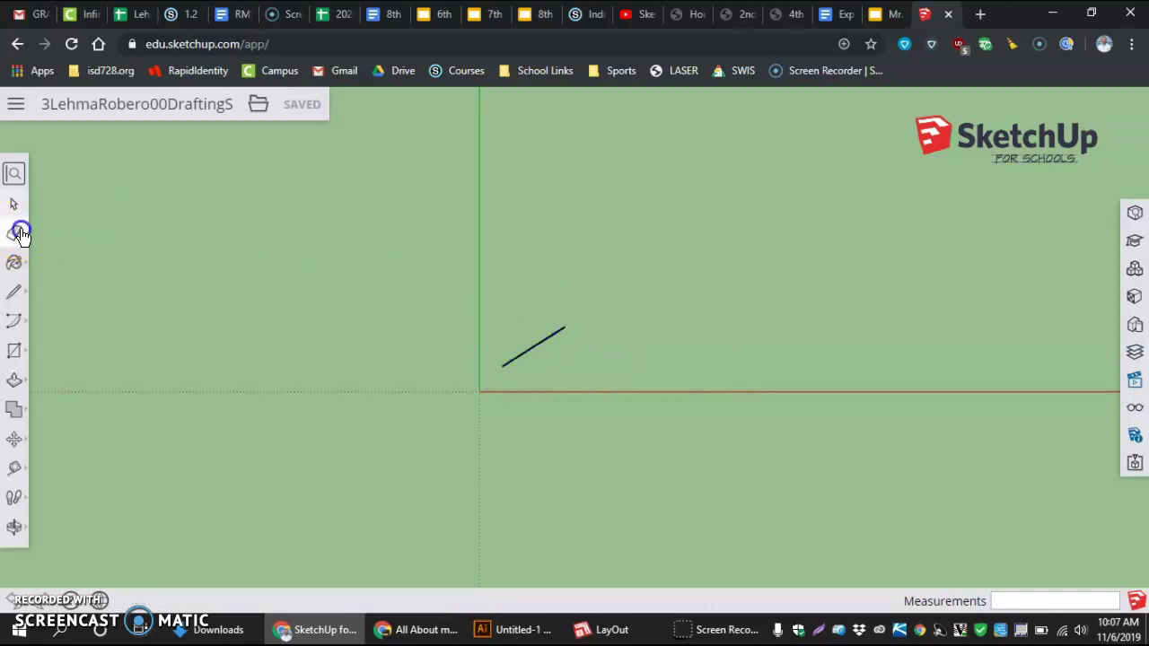
pyautogui.click(537, 347)
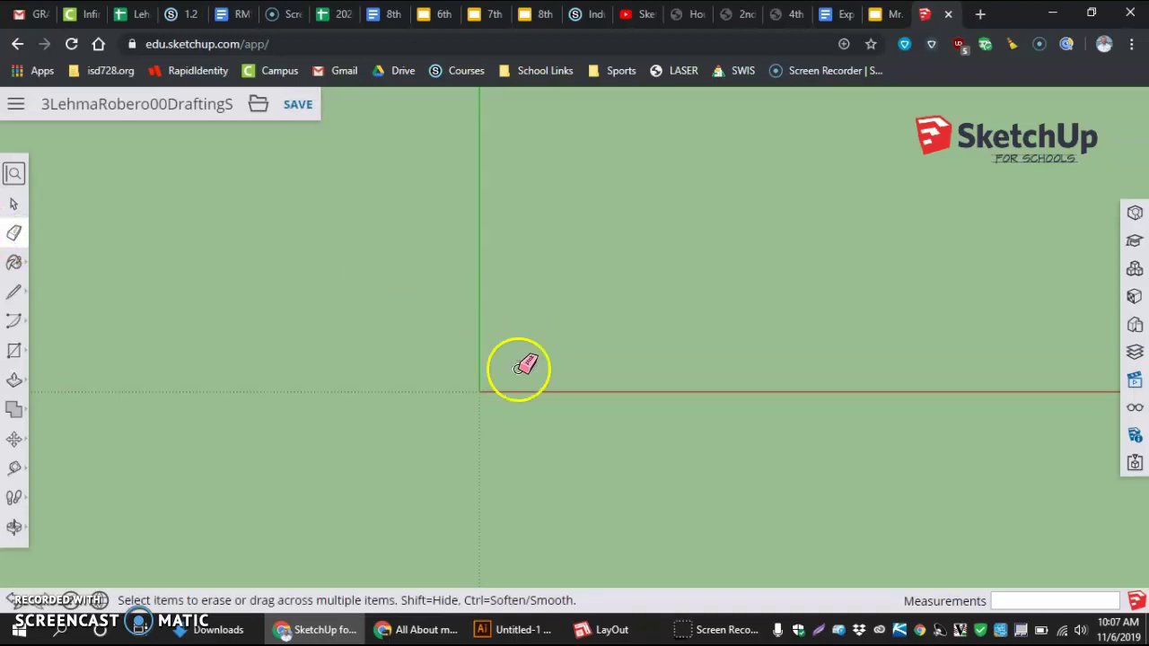